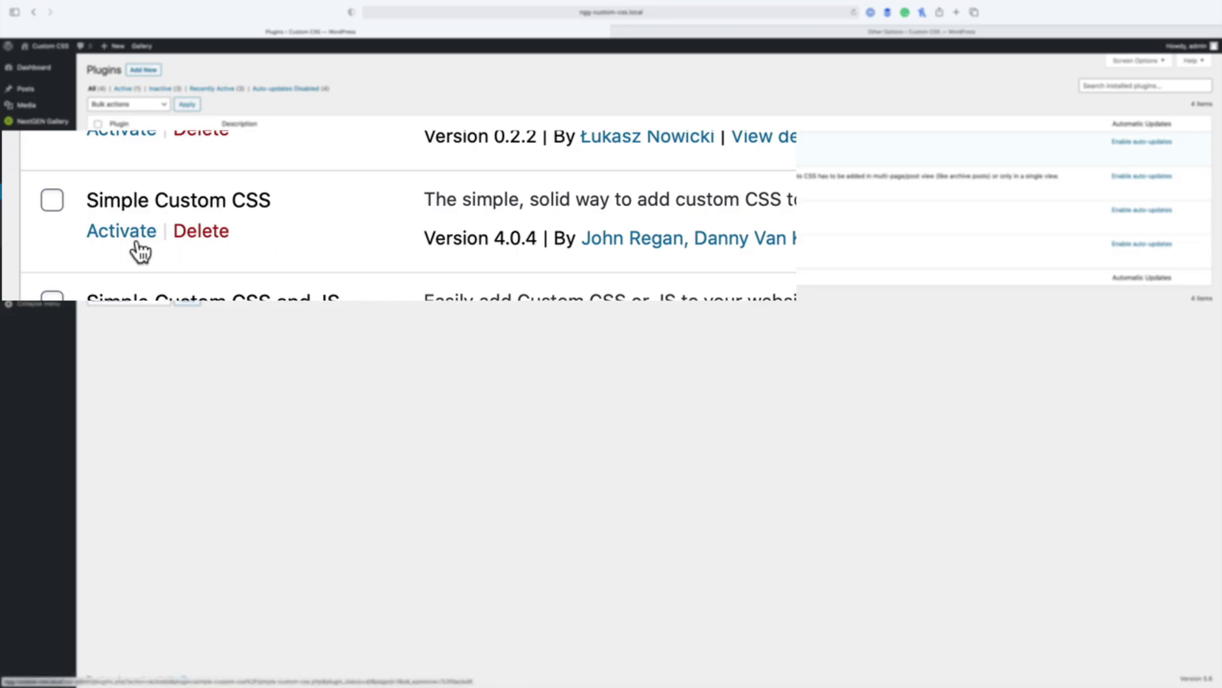
# - Activate the Simple Custom CSS plugin and open its Appearance > Custom CSS editor
pyautogui.click(127, 242)
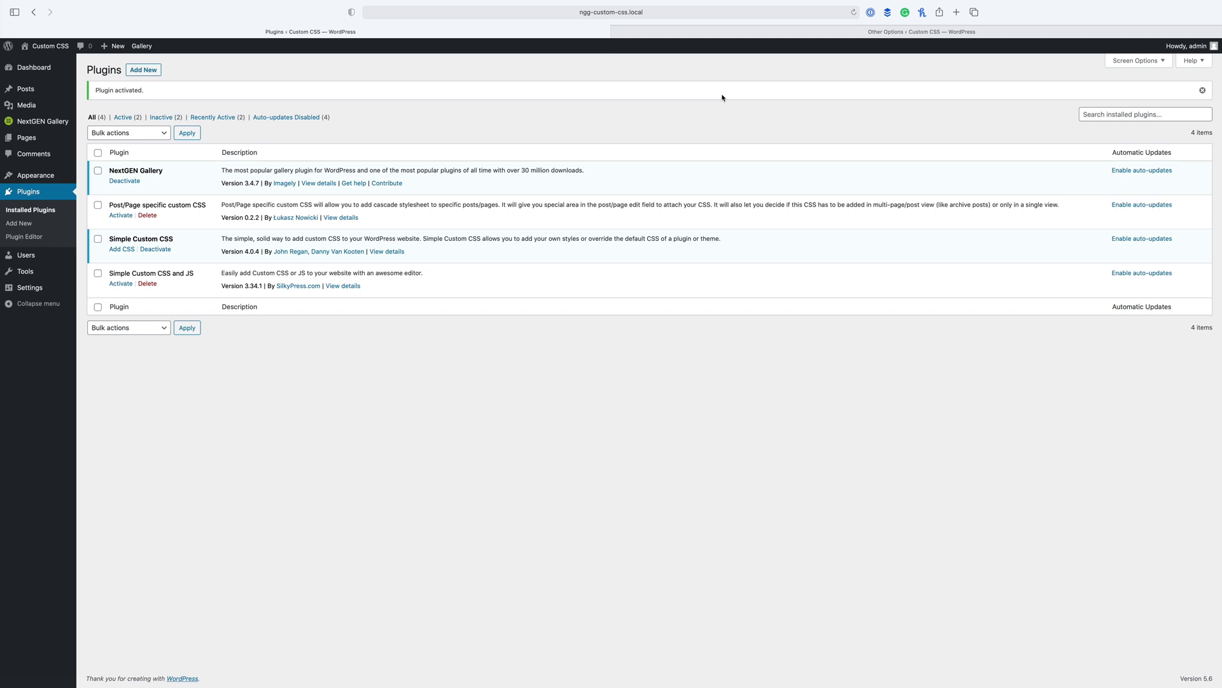
pyautogui.moveTo(41, 181)
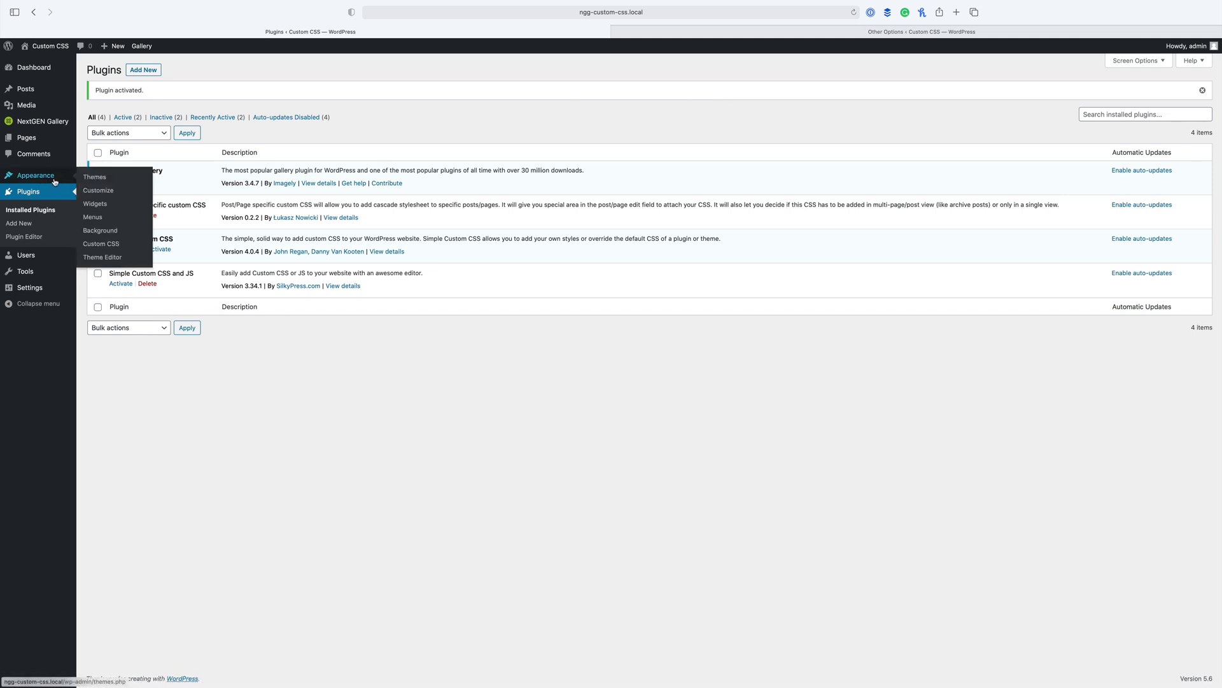
pyautogui.click(104, 243)
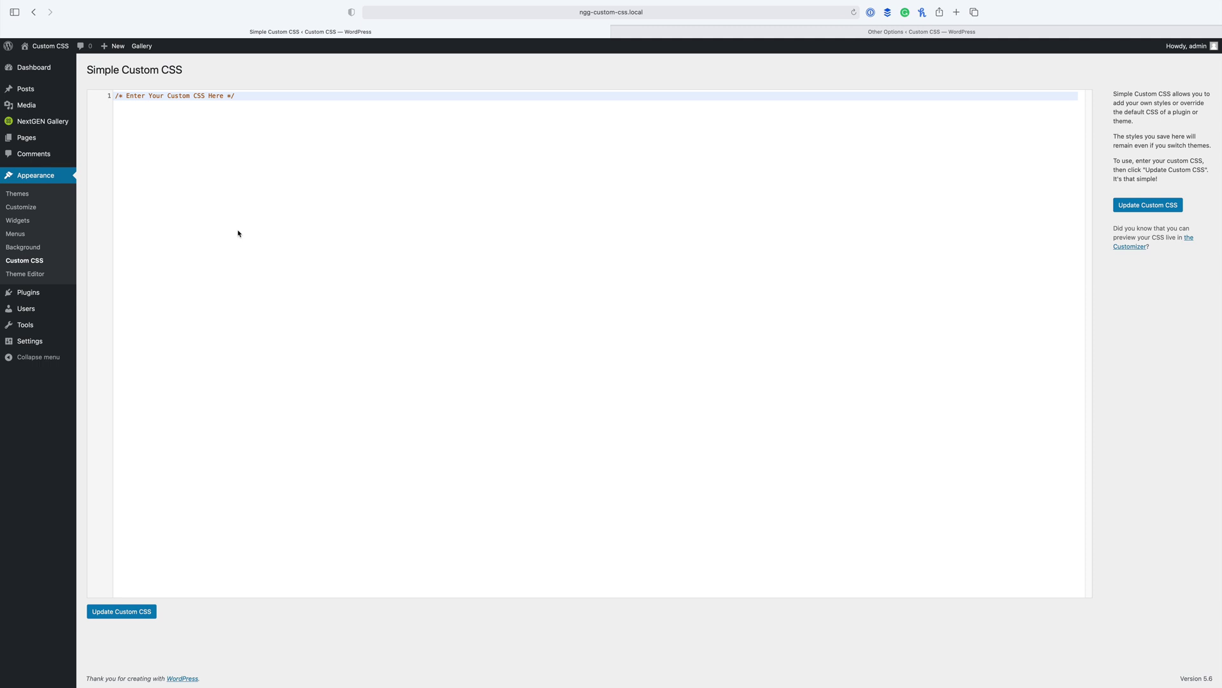
# - Copy the entire NextGEN thumbnail stylesheet from the Other Options File Content box
pyautogui.hotkey('ctrl', 'Tab')
pyautogui.click(509, 360)
pyautogui.press('super+a')
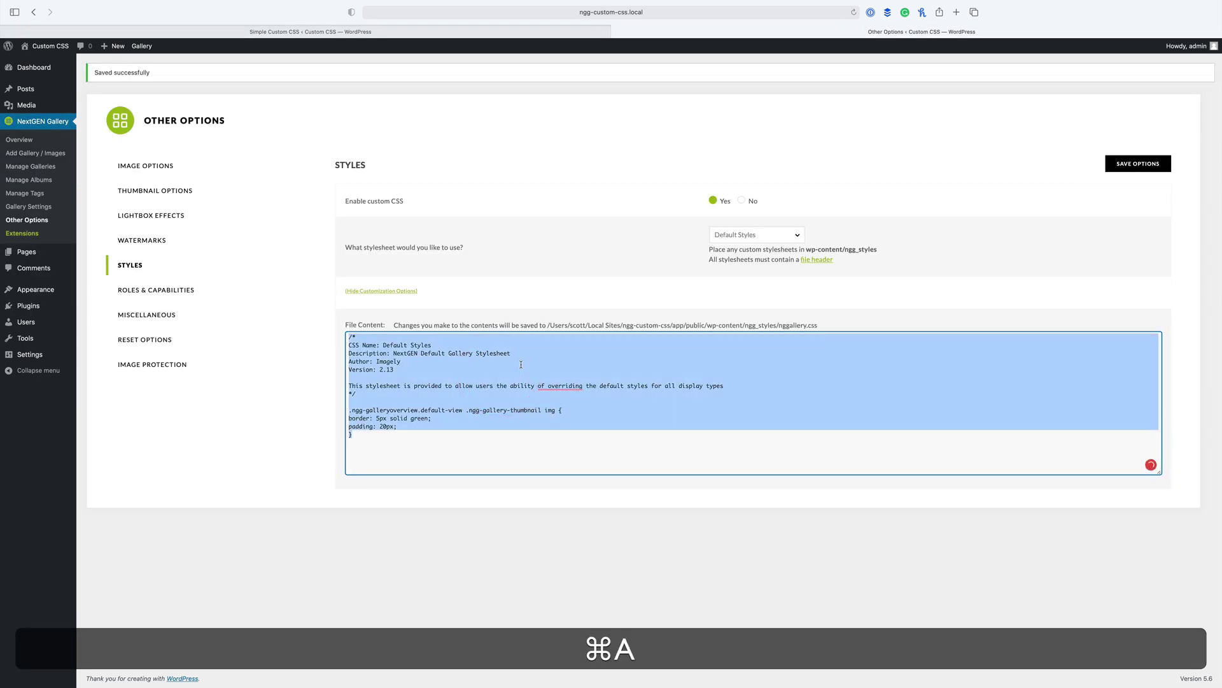
pyautogui.press('super+c')
# - Paste the CSS below the comment in Simple Custom CSS, save it, and return to Plugins
pyautogui.click(500, 31)
pyautogui.click(291, 179)
pyautogui.press('Return')
pyautogui.press('super+v')
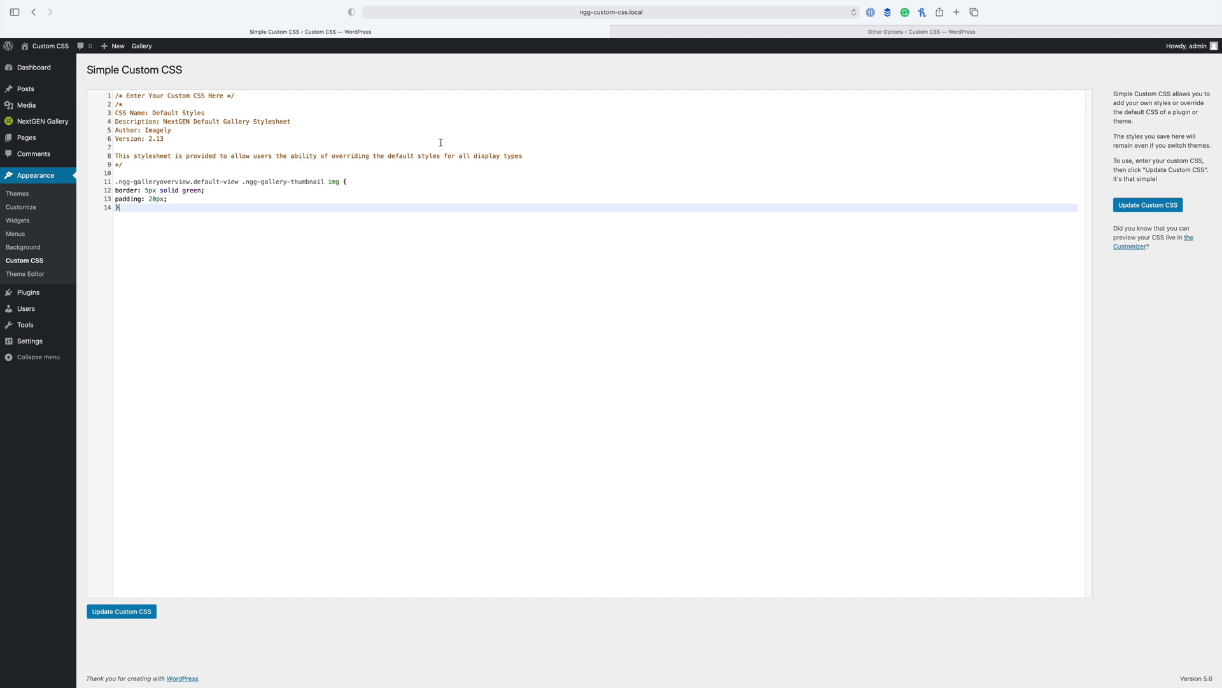
pyautogui.click(1151, 204)
pyautogui.click(932, 30)
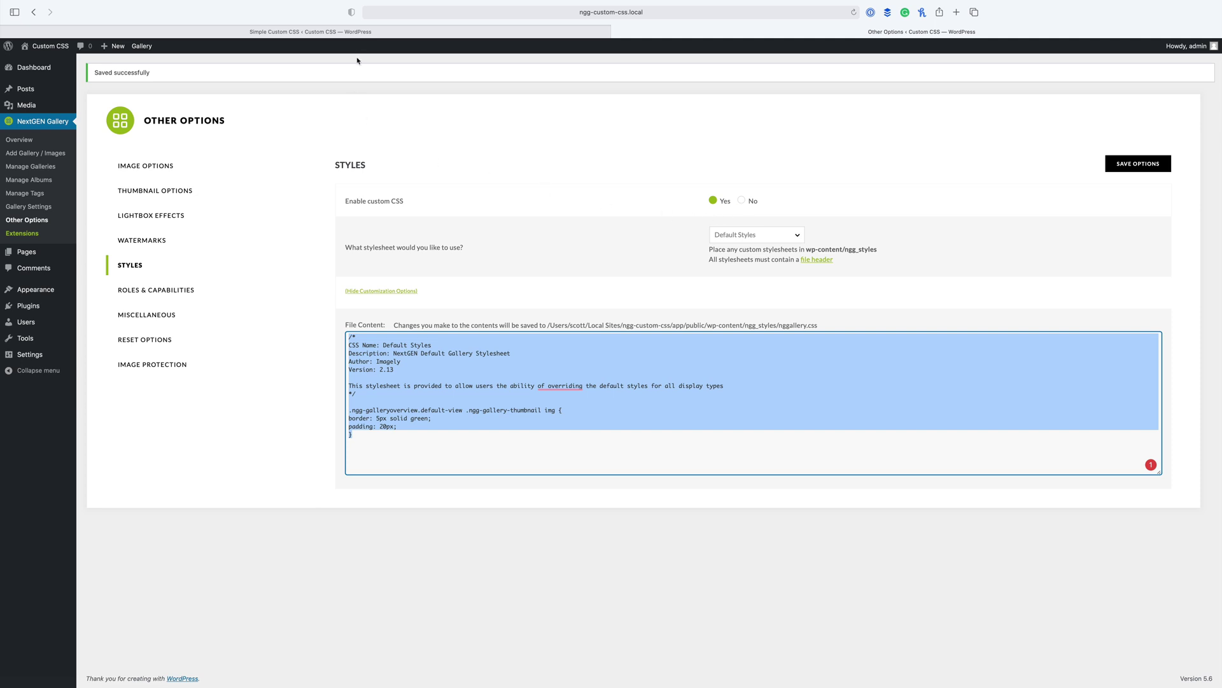
pyautogui.click(407, 33)
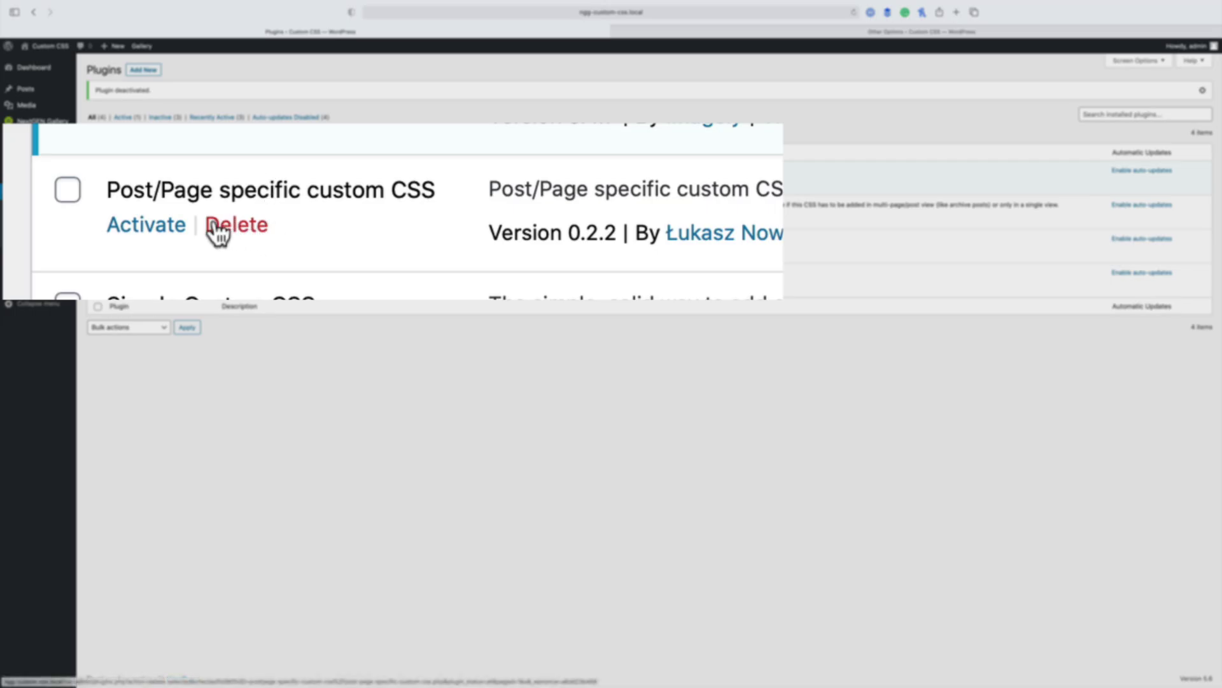
# - Activate the Post/Page specific custom CSS plugin on the Plugins page
pyautogui.click(137, 235)
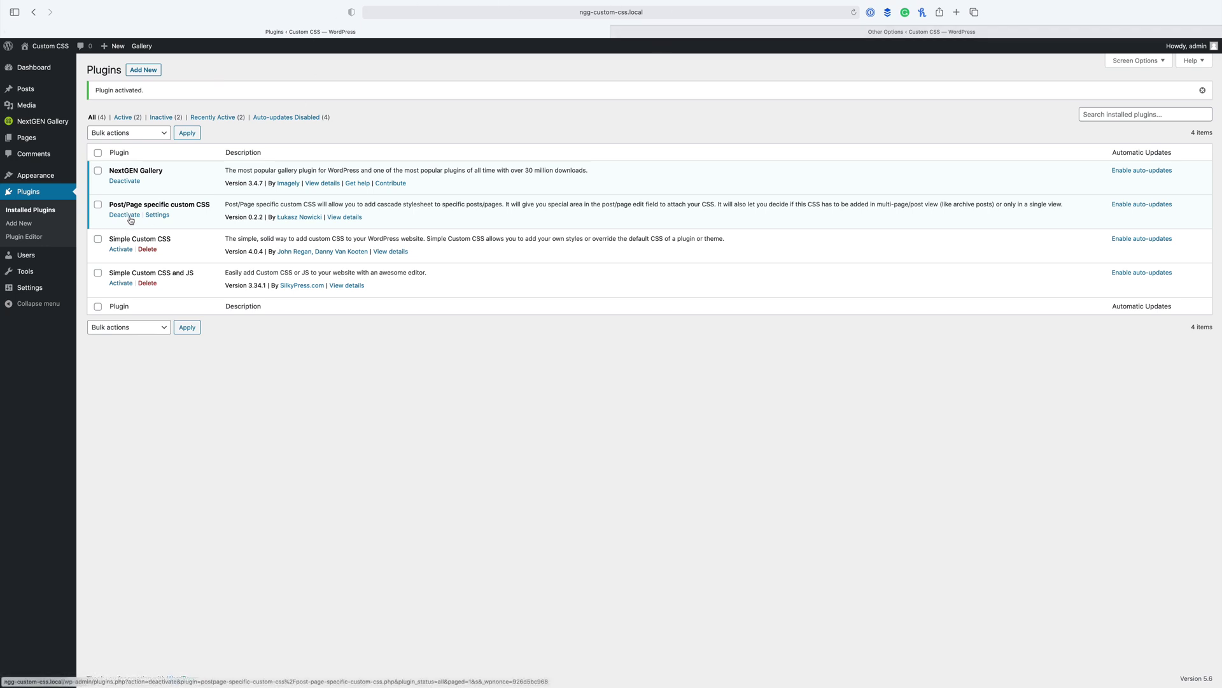
# - Paste the thumbnail CSS into the Custom CSS in Action page's Page custom CSS box and update it
pyautogui.click(46, 46)
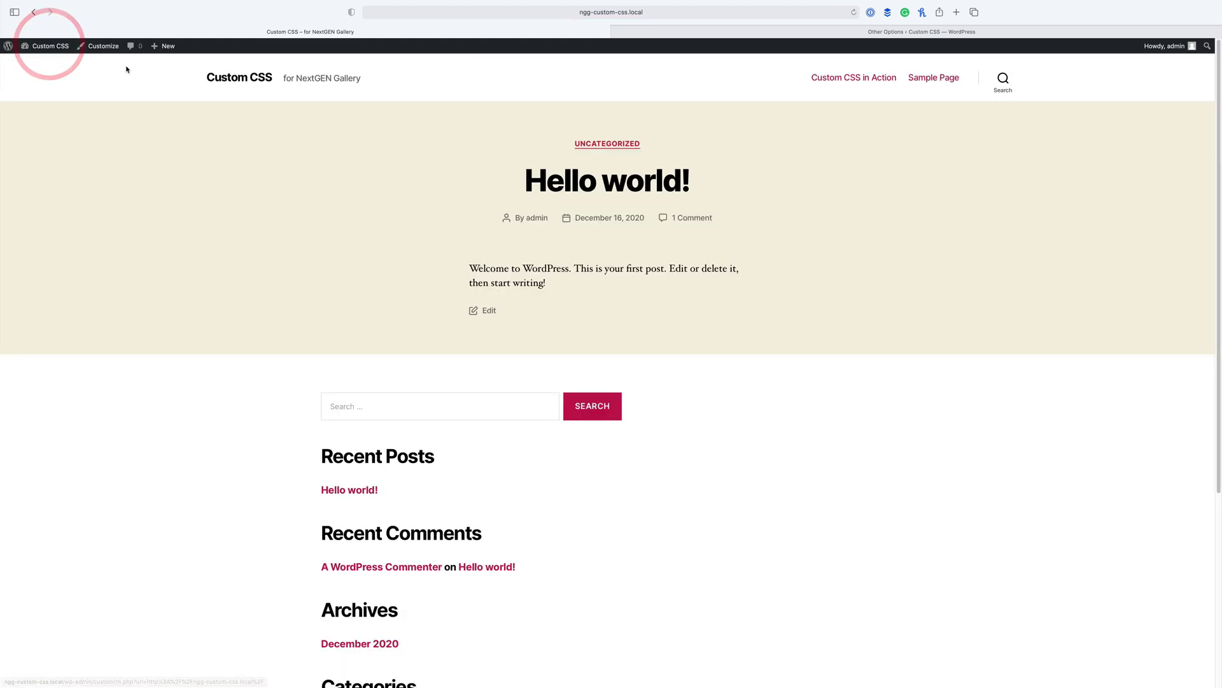
pyautogui.click(853, 77)
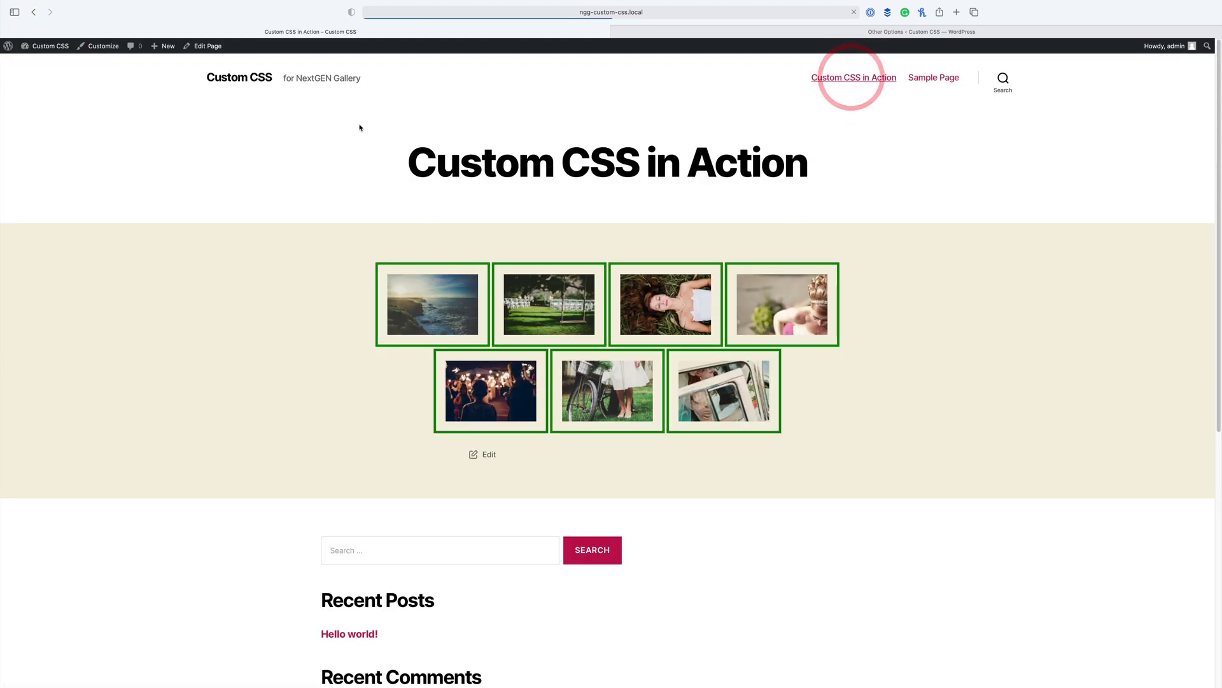
pyautogui.click(213, 47)
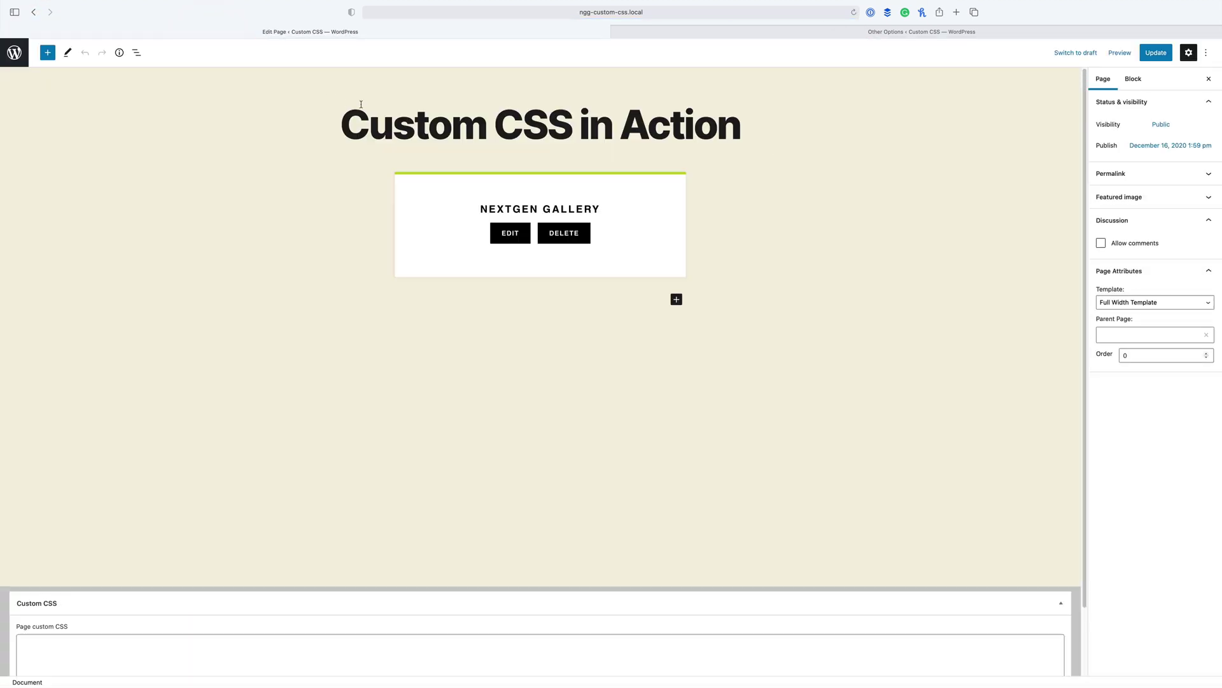
pyautogui.scroll(-3, 1076, 267)
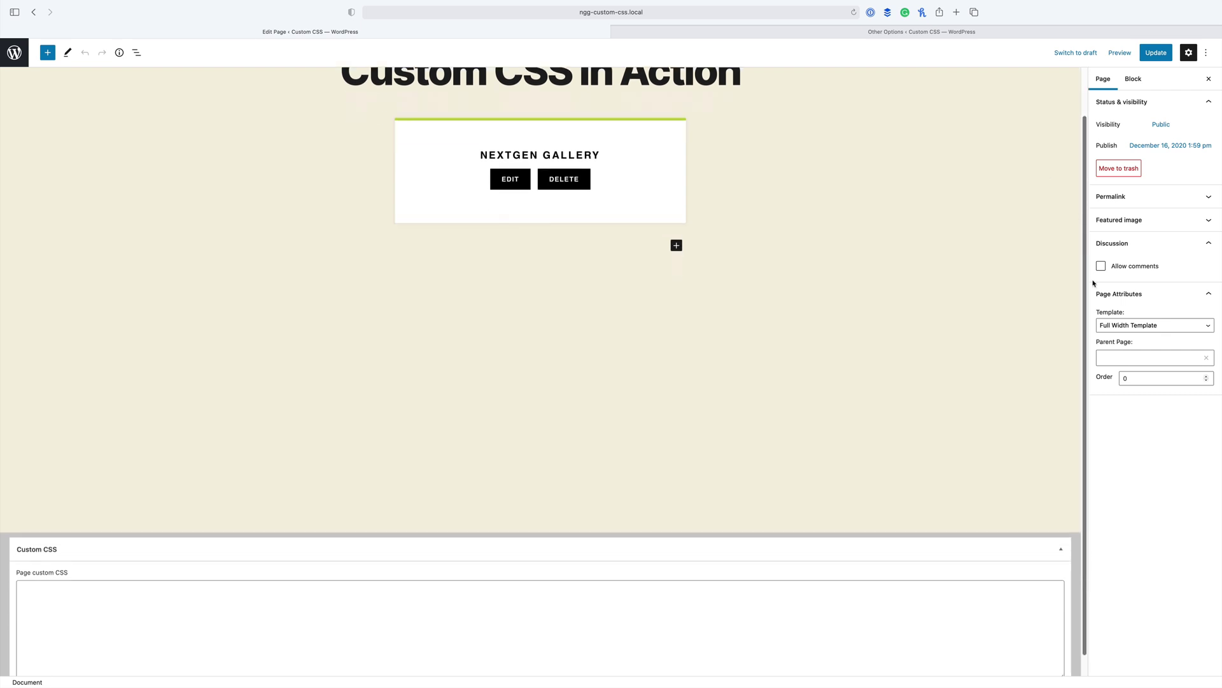
pyautogui.click(1036, 426)
pyautogui.click(482, 569)
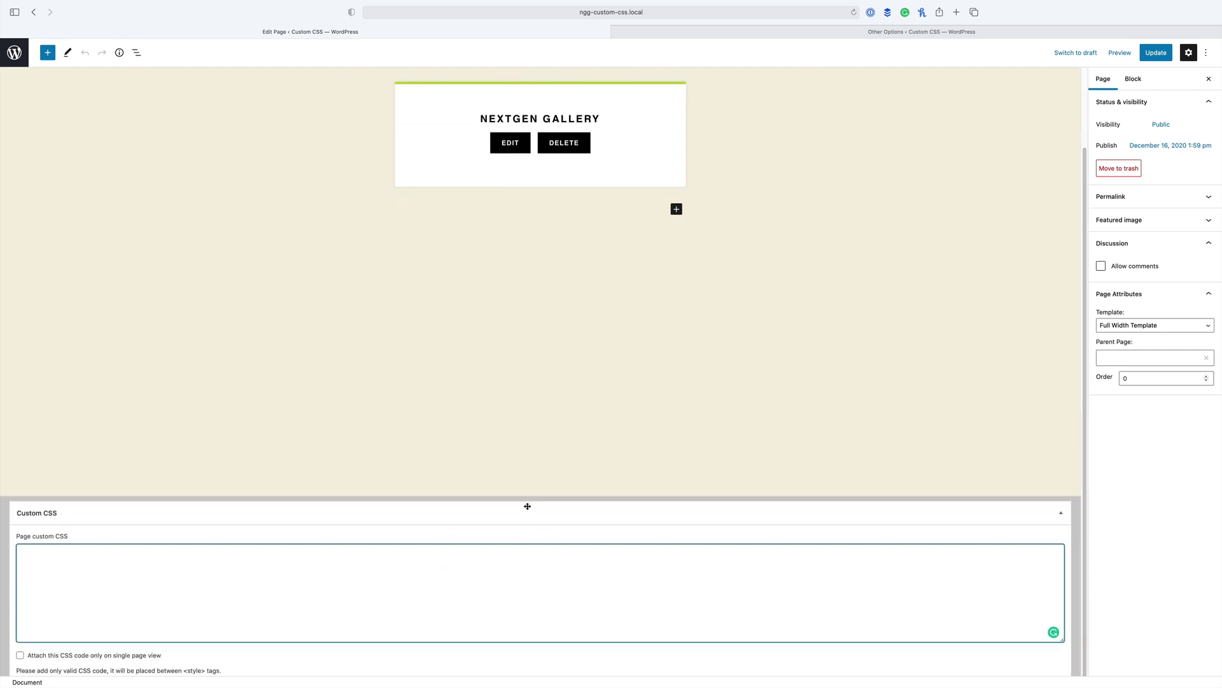
pyautogui.press('super+v')
pyautogui.click(1156, 52)
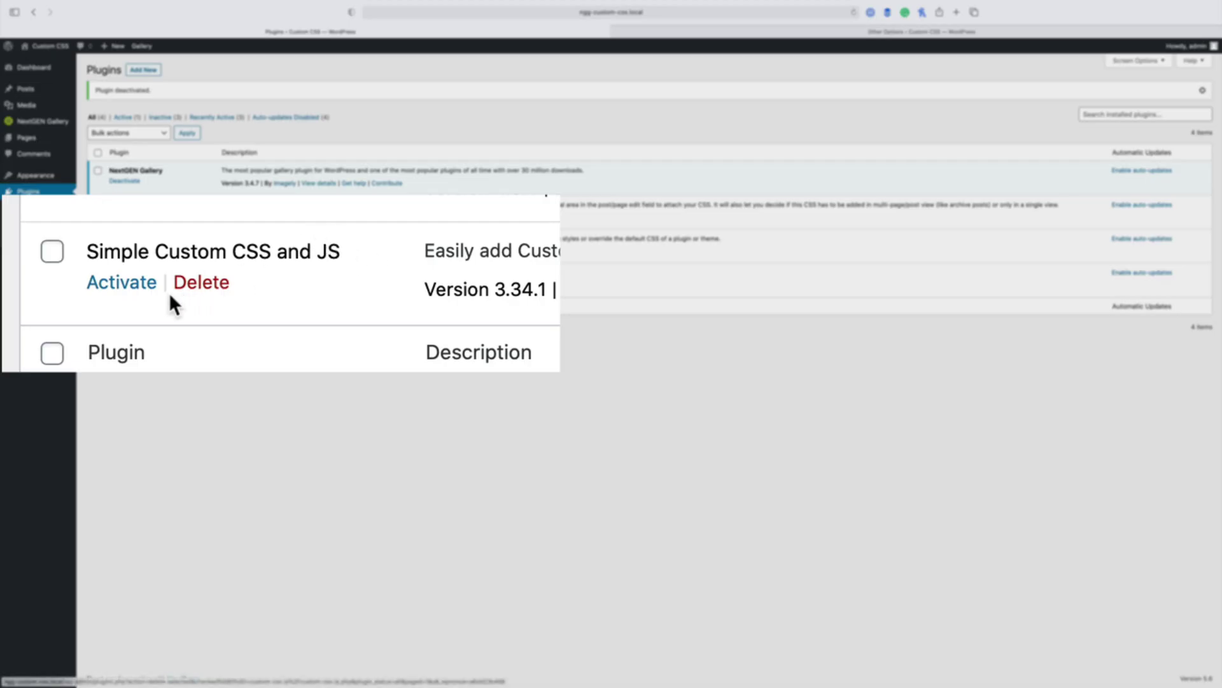
# - Activate Simple Custom CSS and JS and open its empty Custom CSS & JS code list
pyautogui.click(121, 286)
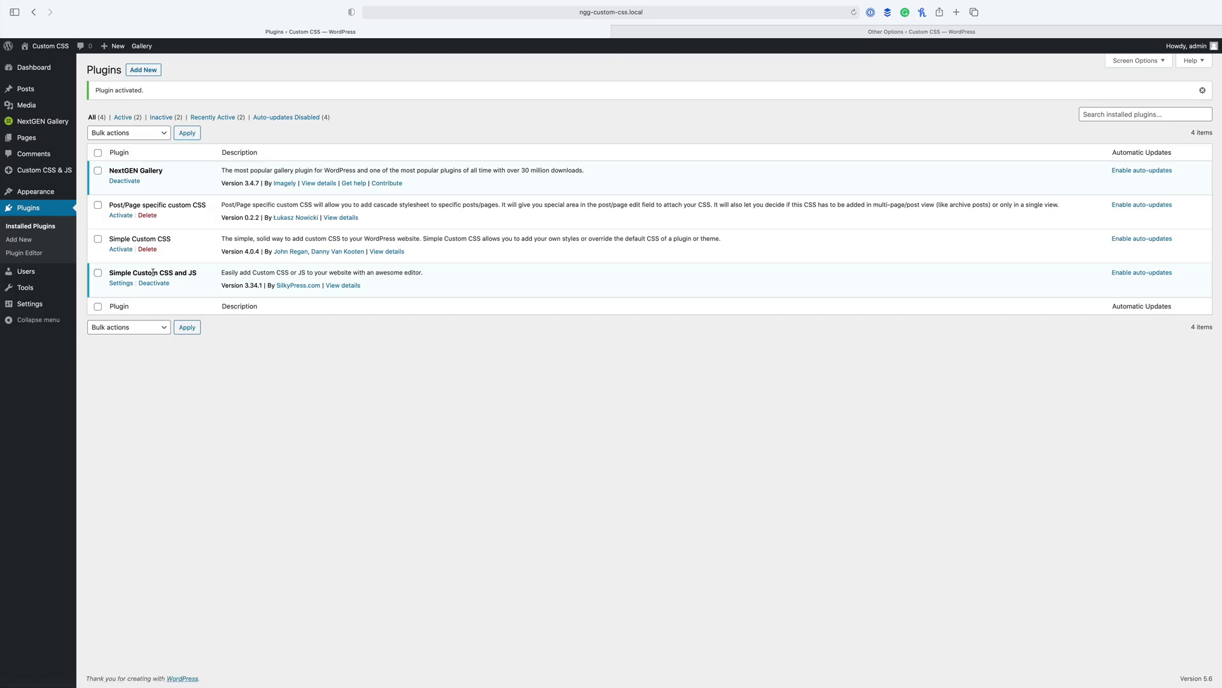
pyautogui.moveTo(55, 172)
pyautogui.click(55, 170)
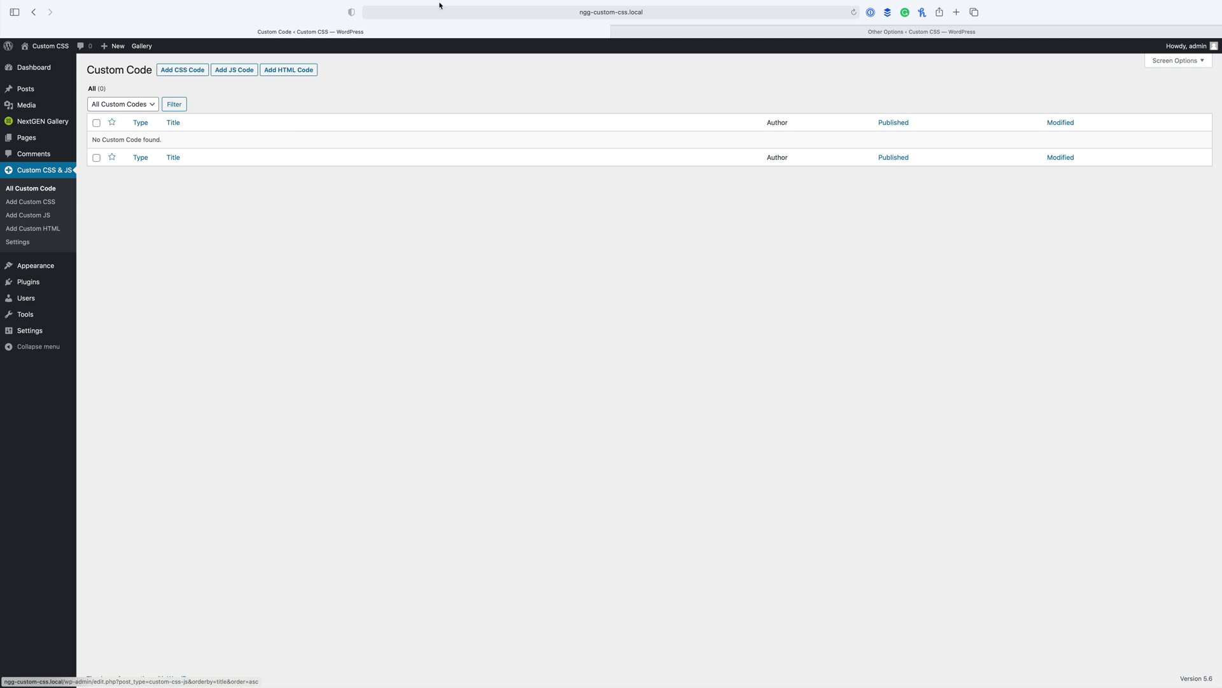
# - Create a CSS code entry titled 'NextGEN Gallery Thumbnails', replacing the example rule with the pasted stylesheet
pyautogui.click(183, 70)
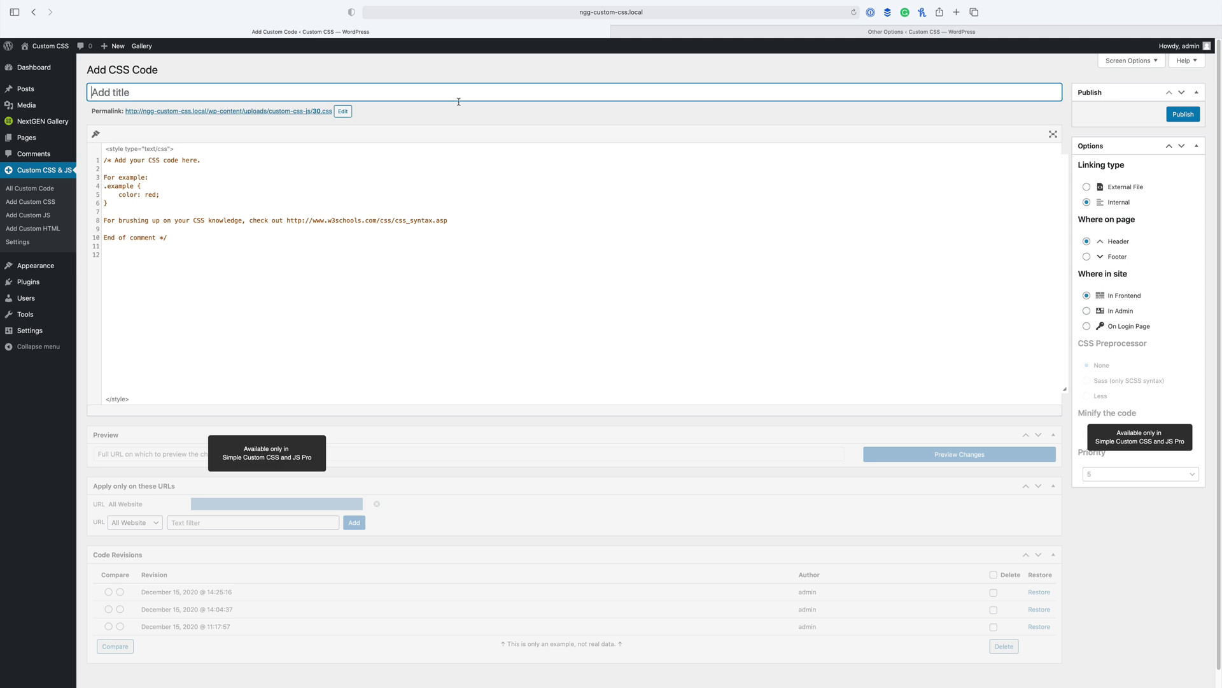
pyautogui.write('NextG')
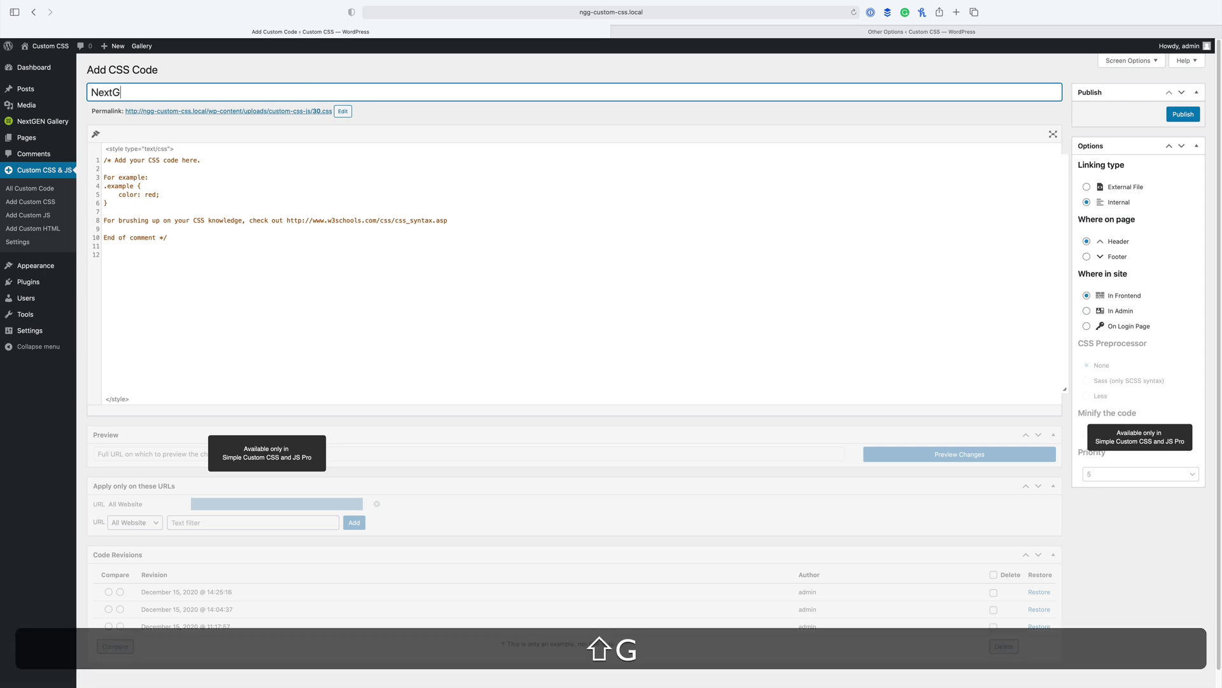
pyautogui.write('EN Gallery Thumbnails')
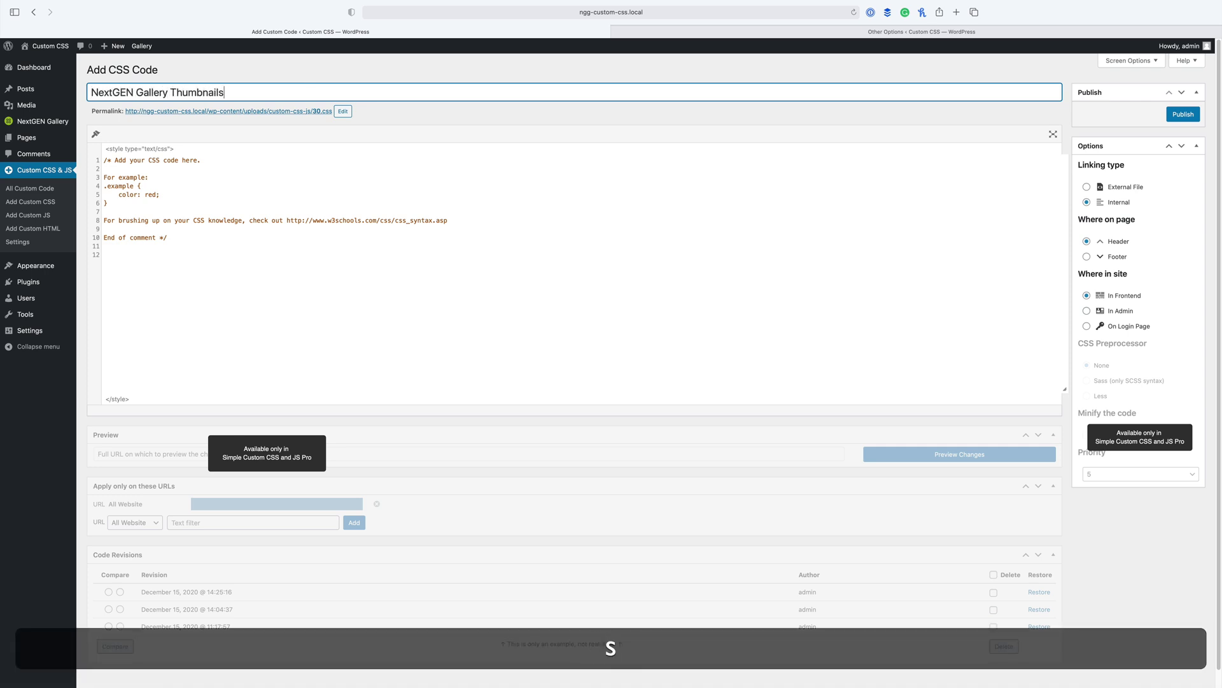
pyautogui.moveTo(197, 254); pyautogui.dragTo(96, 175)
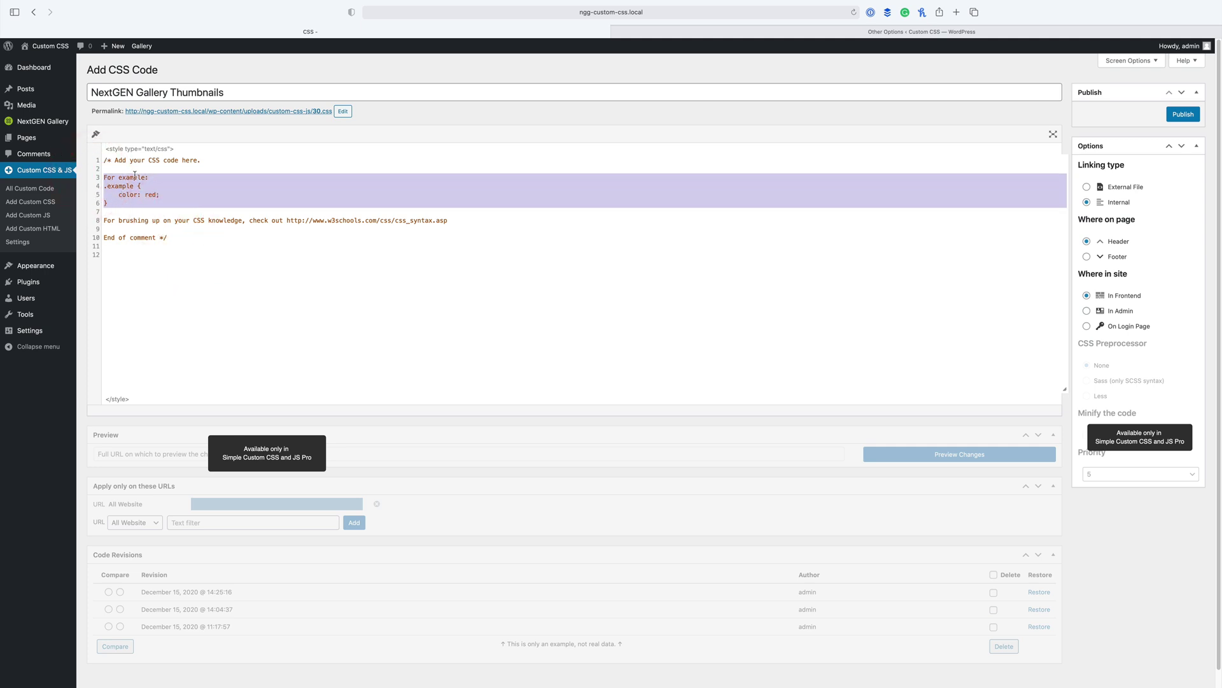
pyautogui.write('/* CSS Name: Default Styles Description: NextGEN Default Gallery Stylesheet Author: Imagely Version: 2.13  This stylesheet is provided to allow users the ability of overriding the default styles for all display types */  .ngg-galleryoverview.default-view .ngg-gallery-thumbnail img { border: 5px solid green; padding: 20px; }')
# - Toggle the admin area, login page and frontend location options, then publish the entry
pyautogui.scroll(-1, 143, 174)
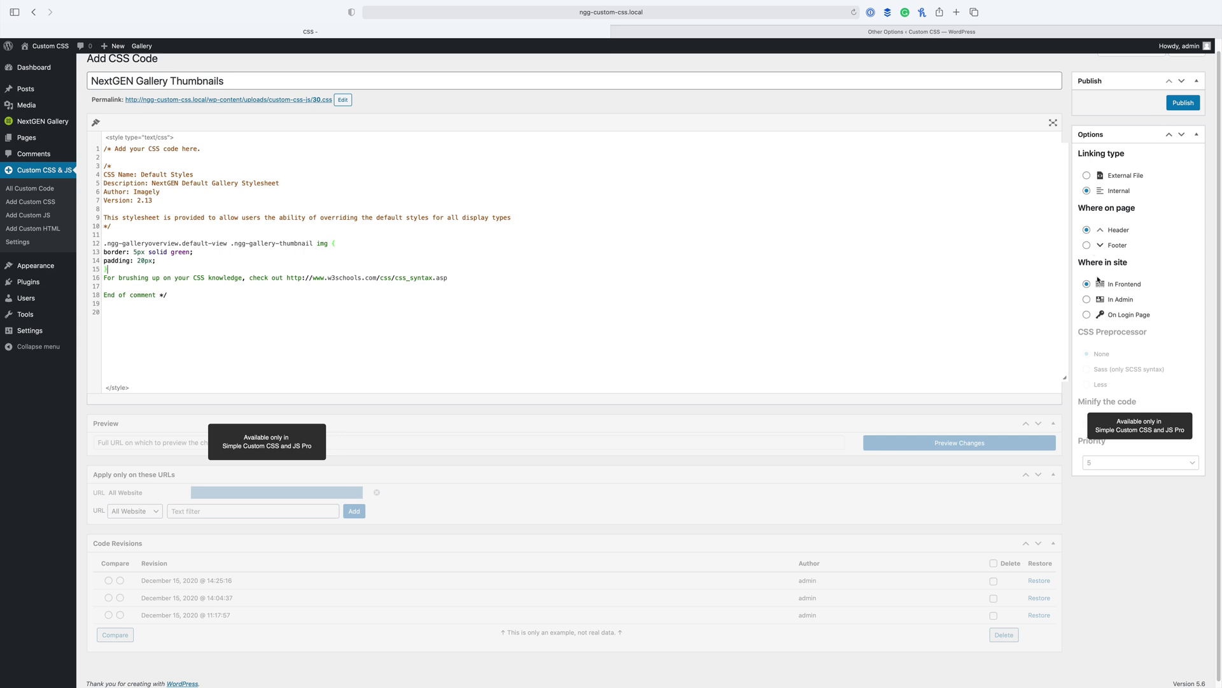
pyautogui.click(1086, 299)
pyautogui.click(1086, 315)
pyautogui.click(1087, 284)
pyautogui.scroll(-1, 1140, 382)
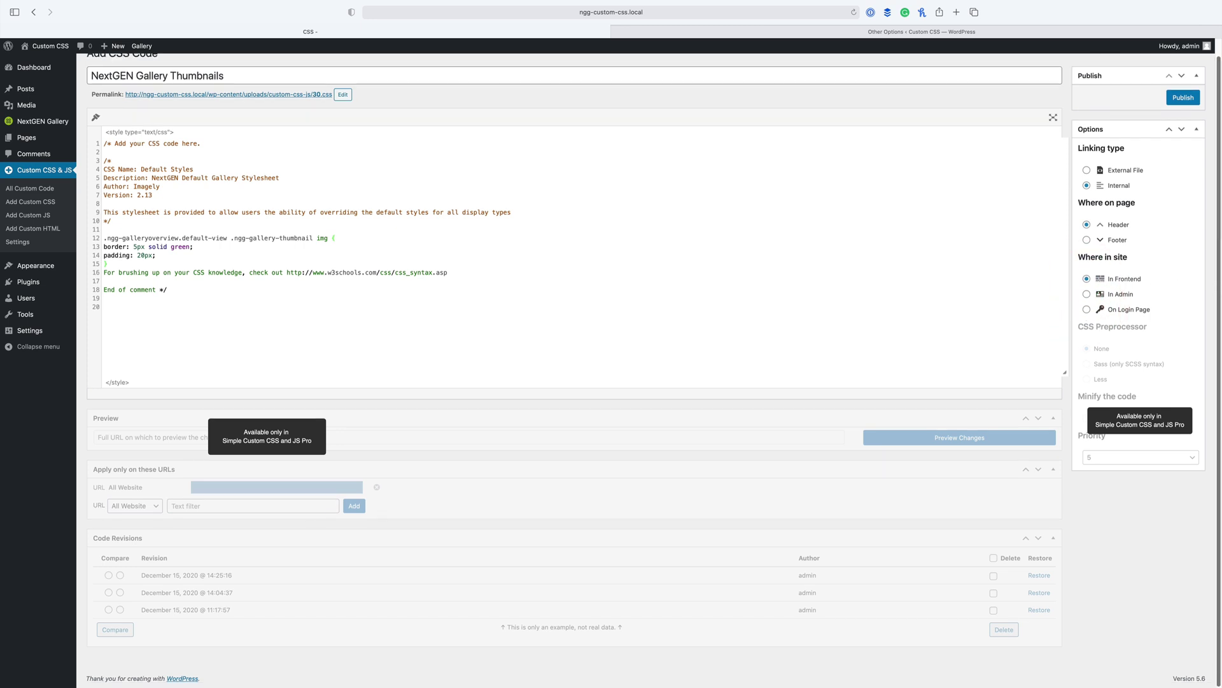
pyautogui.click(1183, 102)
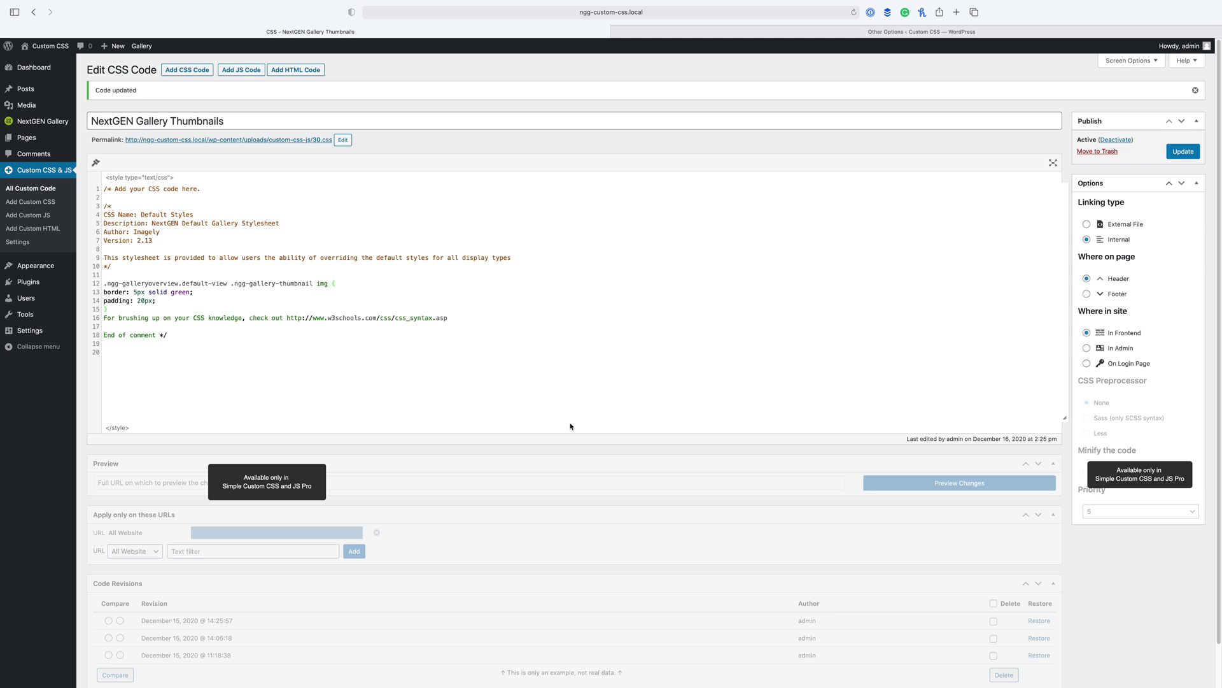
# - Change the Apply only on these URLs condition from All Website to Contains and focus its text filter
pyautogui.scroll(-2, 571, 426)
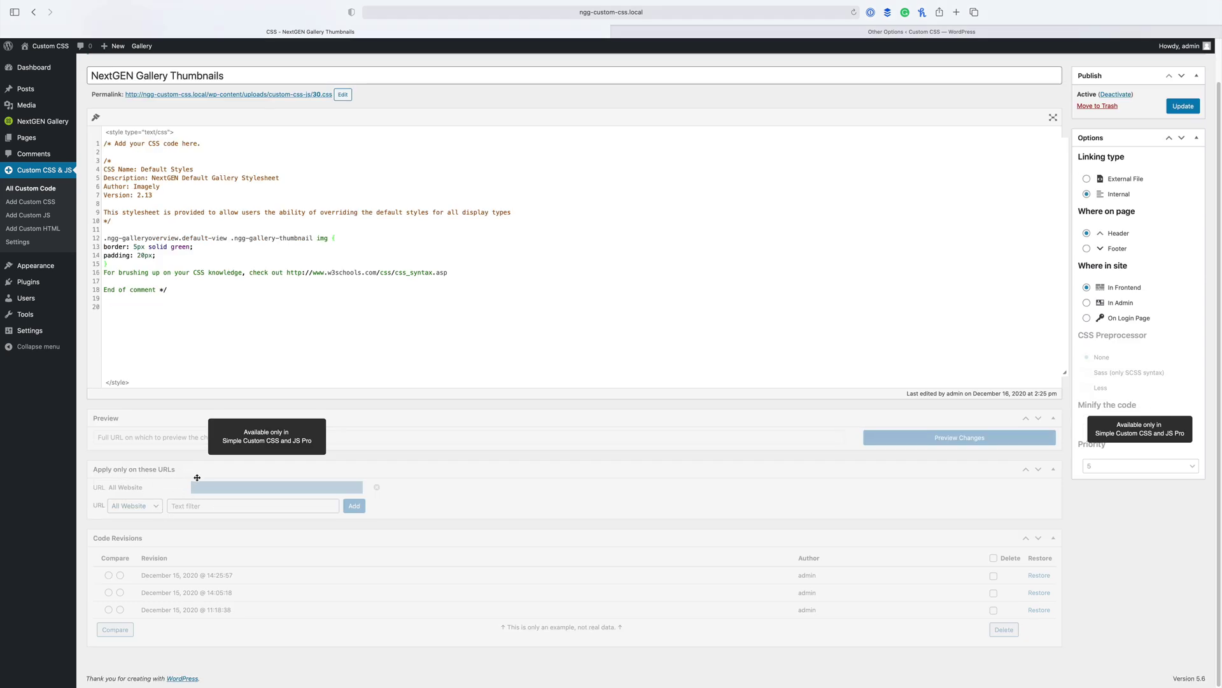
pyautogui.click(281, 439)
pyautogui.click(274, 31)
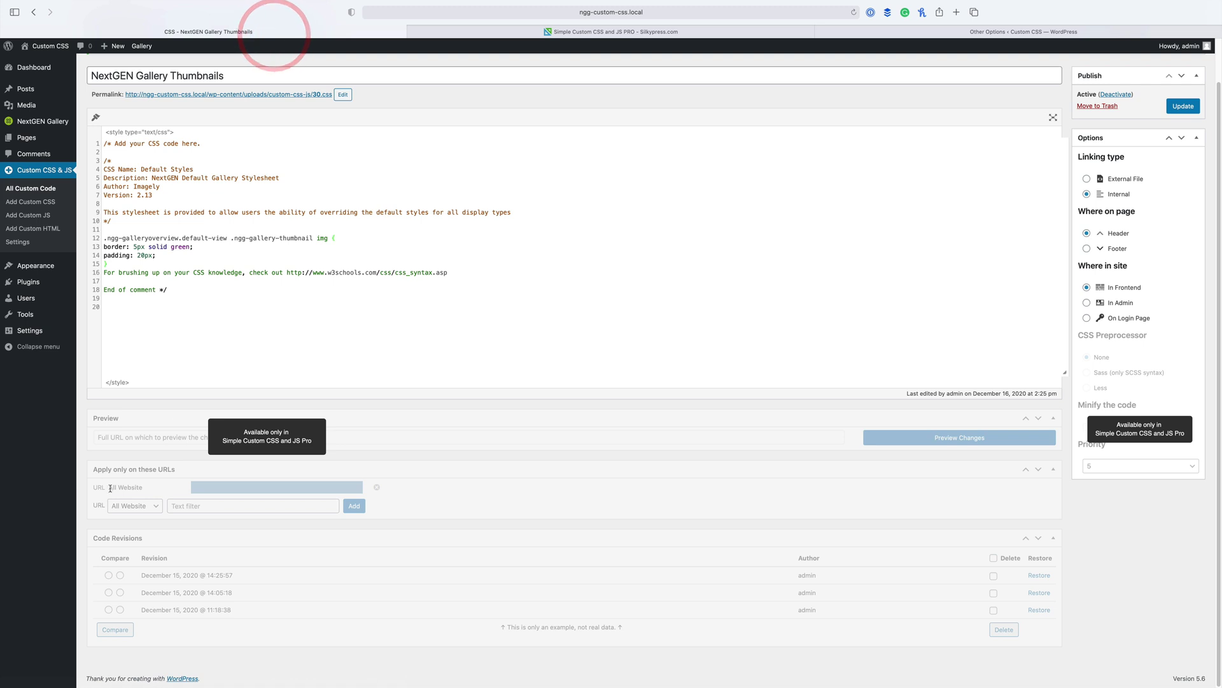
pyautogui.click(153, 506)
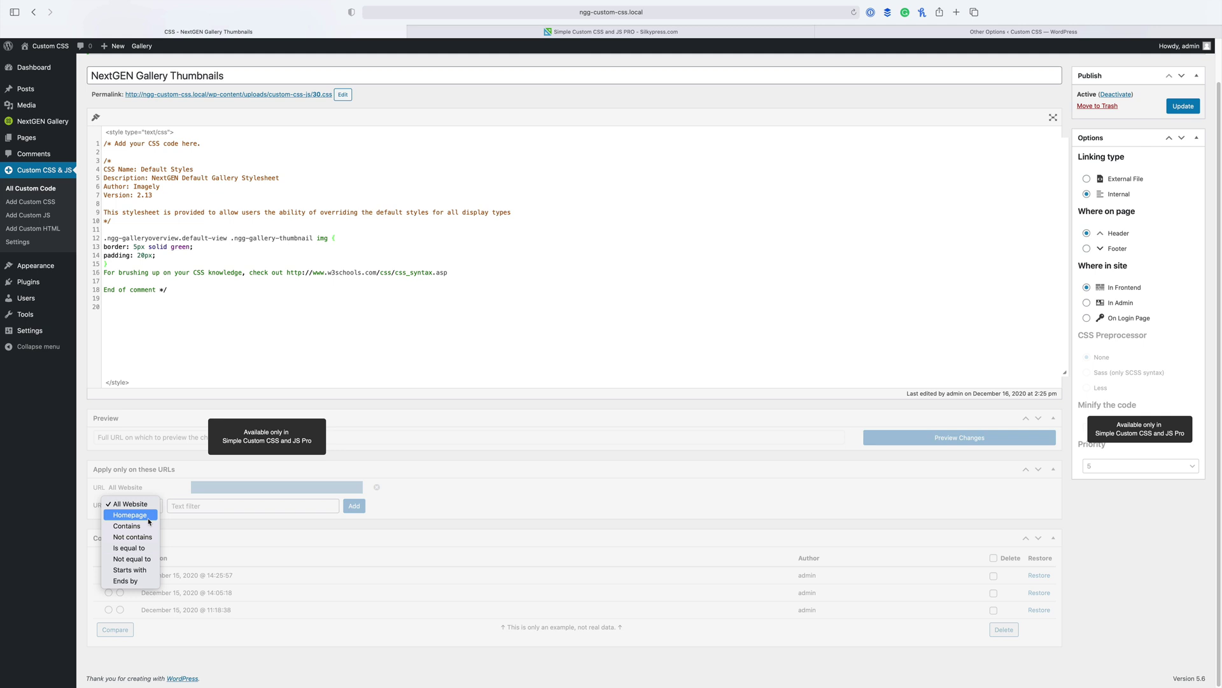
pyautogui.click(137, 526)
pyautogui.click(221, 503)
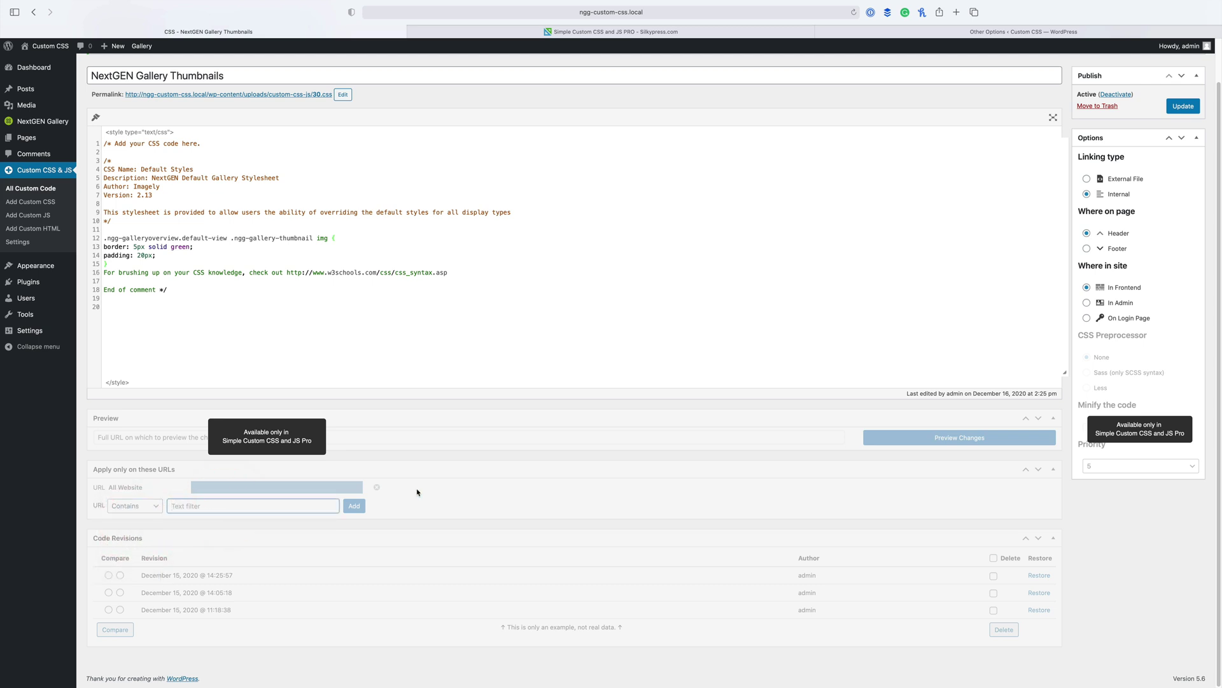